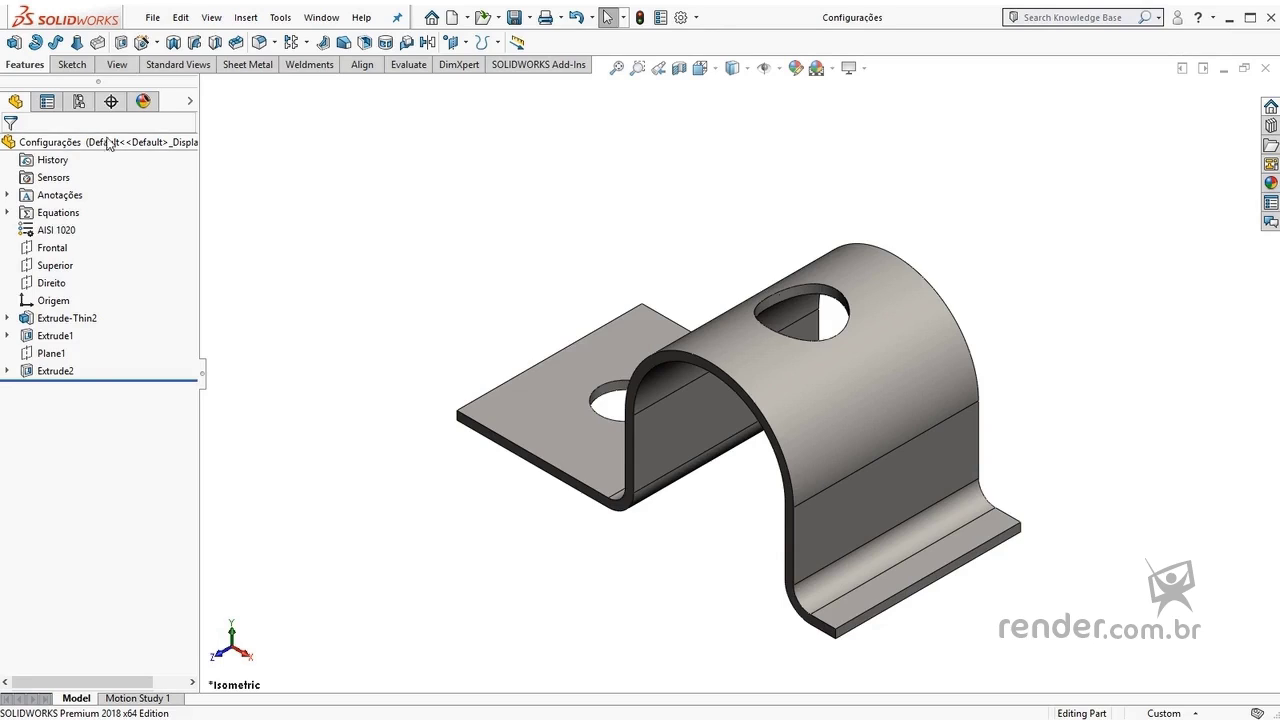
Add a new configuration named Config1 to the part, leaving its description and comment empty.
click(79, 102)
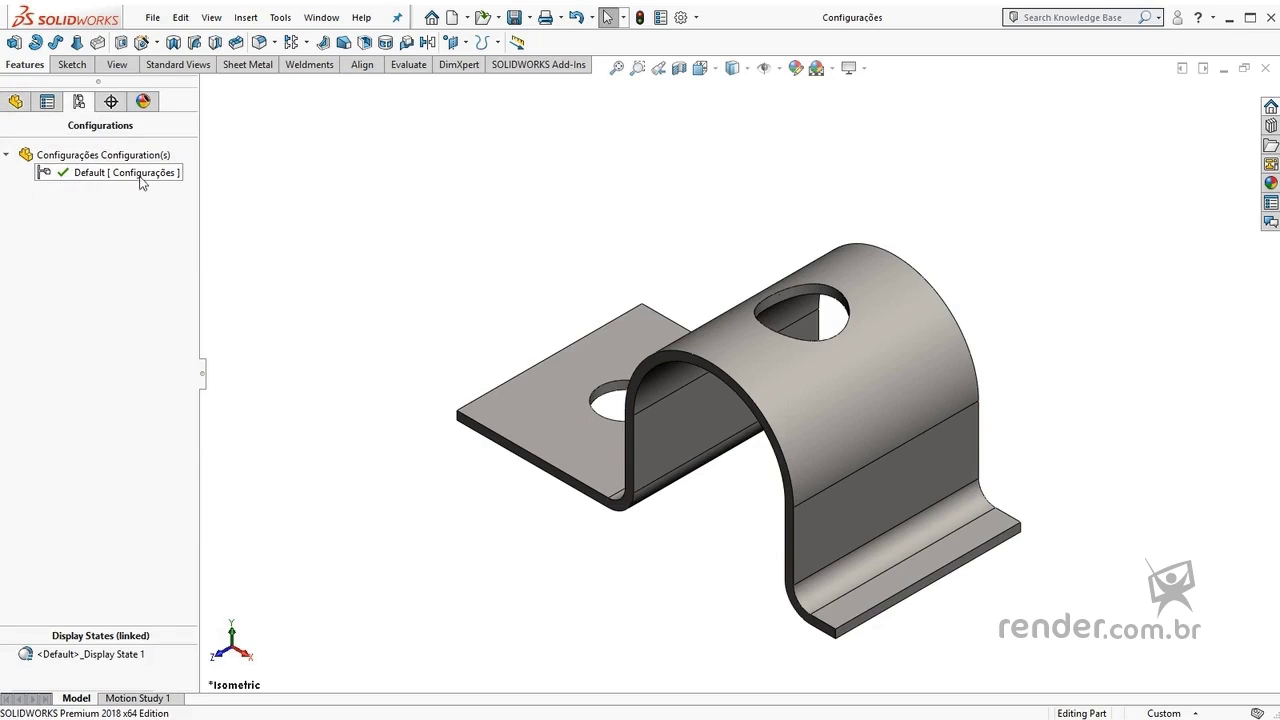
click(120, 158)
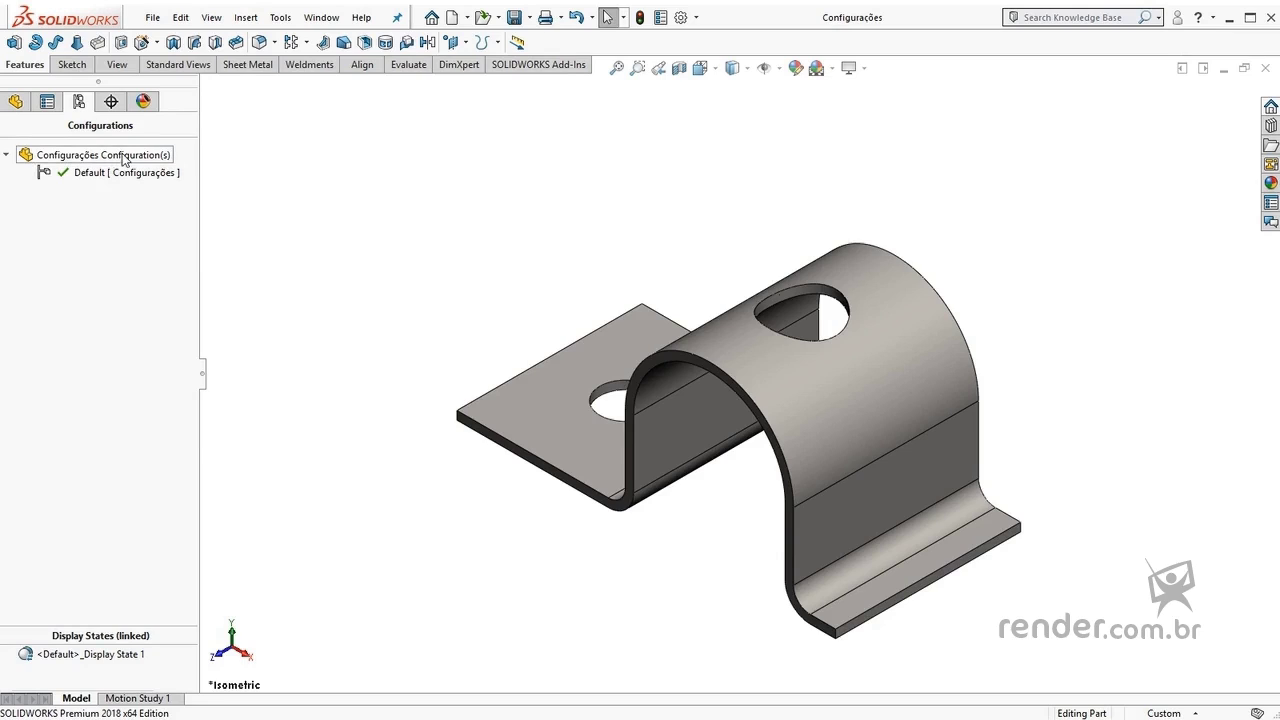
right_click(69, 162)
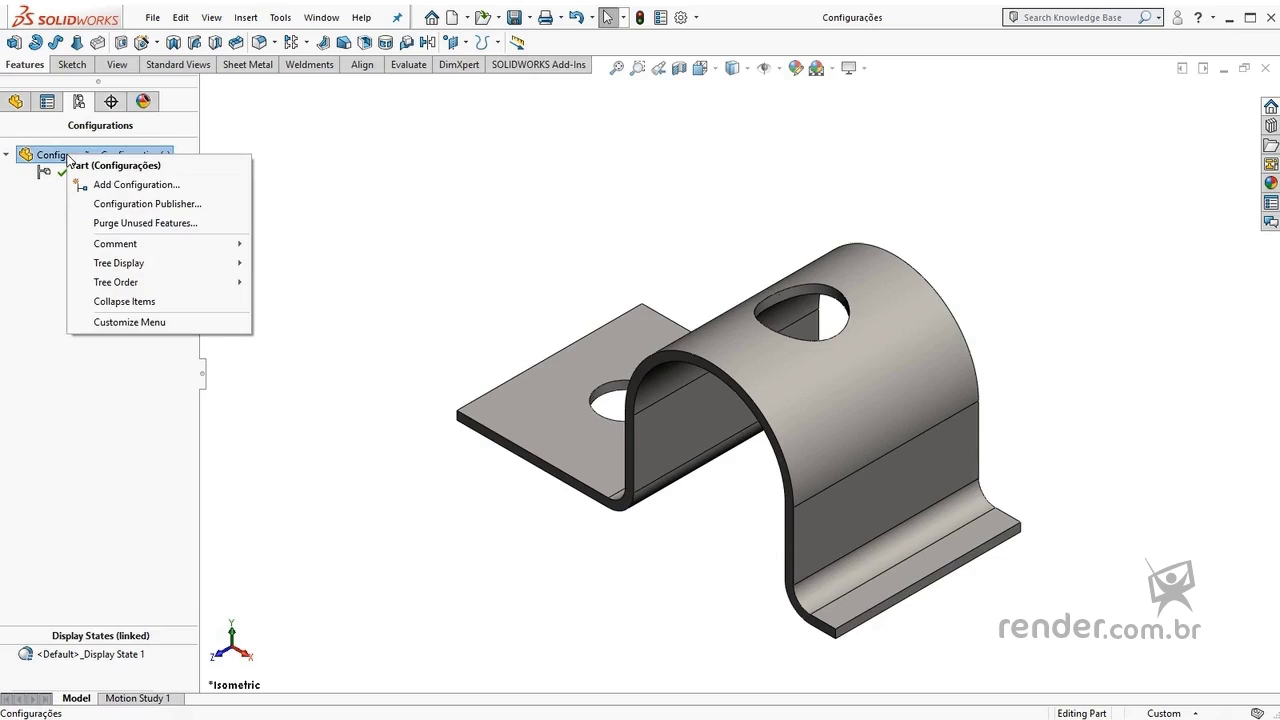
click(155, 188)
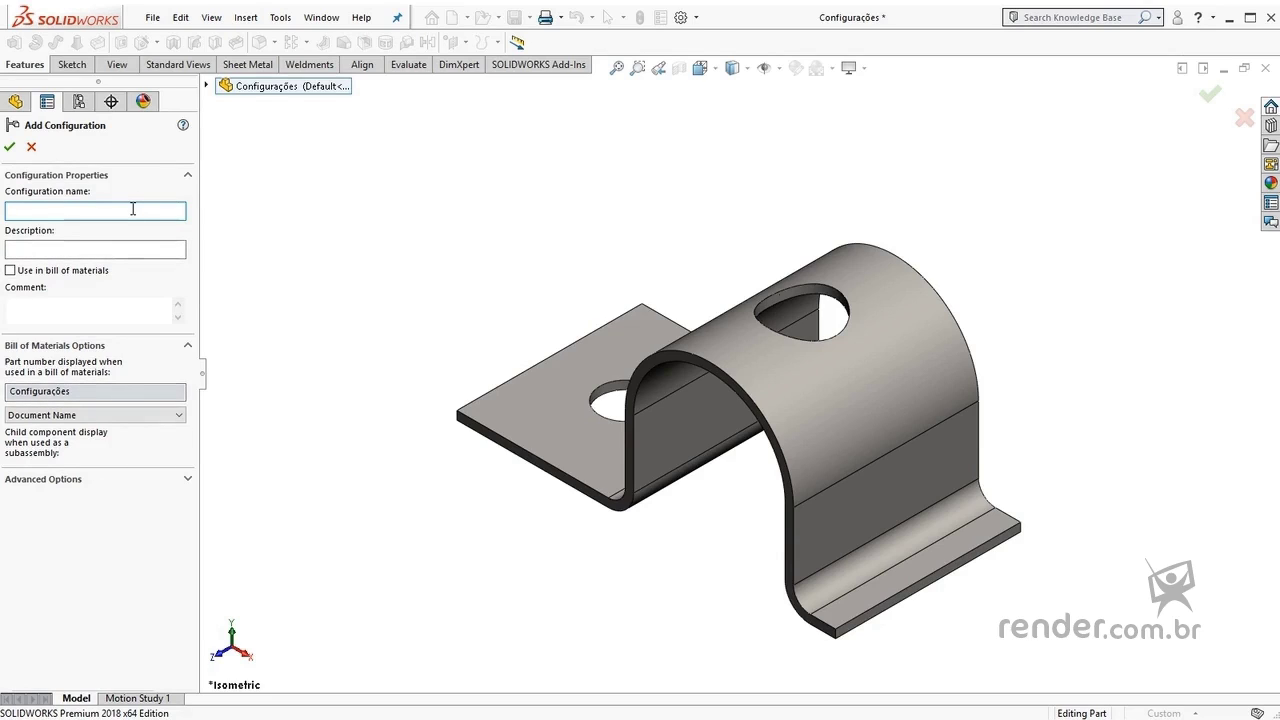
text(Config1)
click(52, 248)
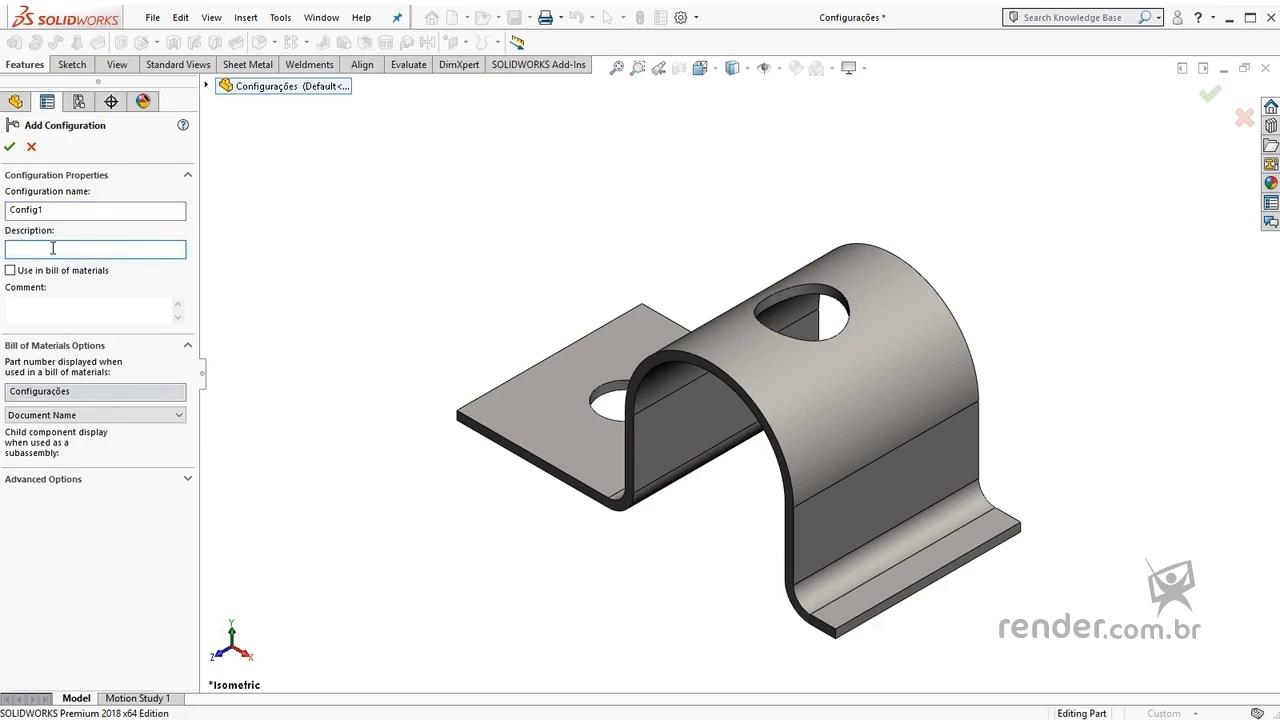
click(31, 303)
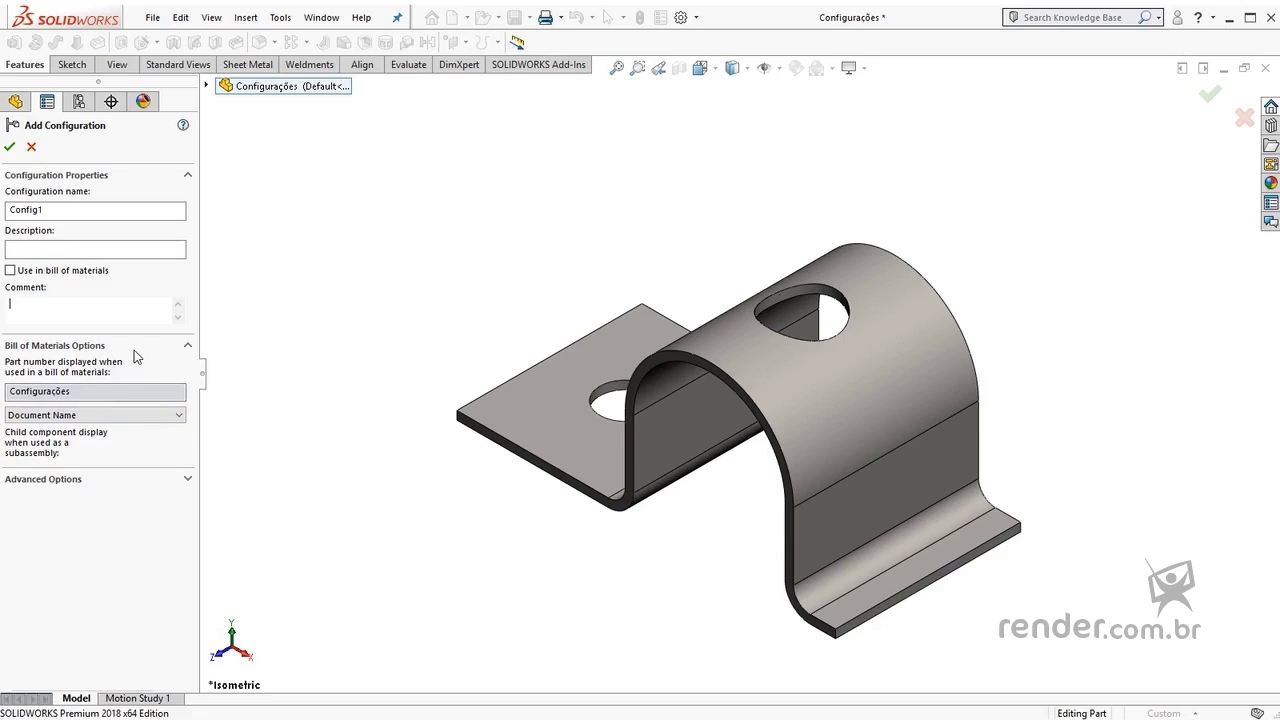
click(10, 147)
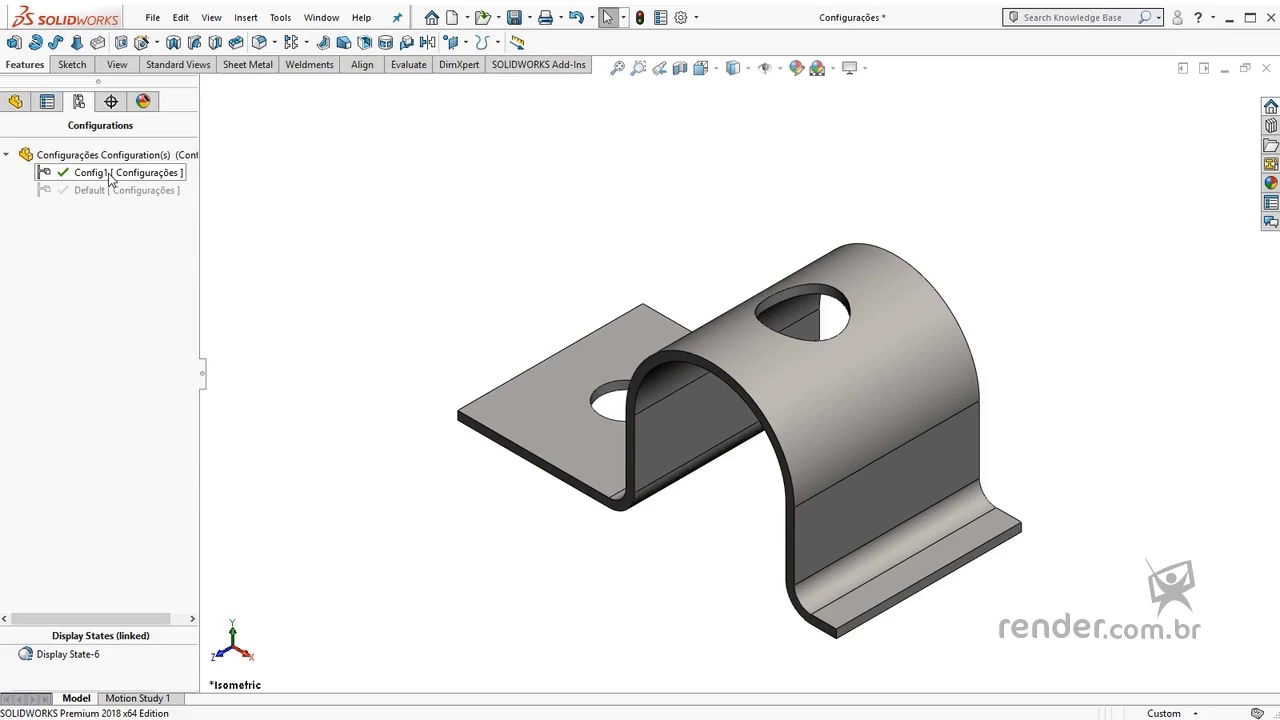
Add a derived configuration named Config1_1 under Config1.
right_click(110, 178)
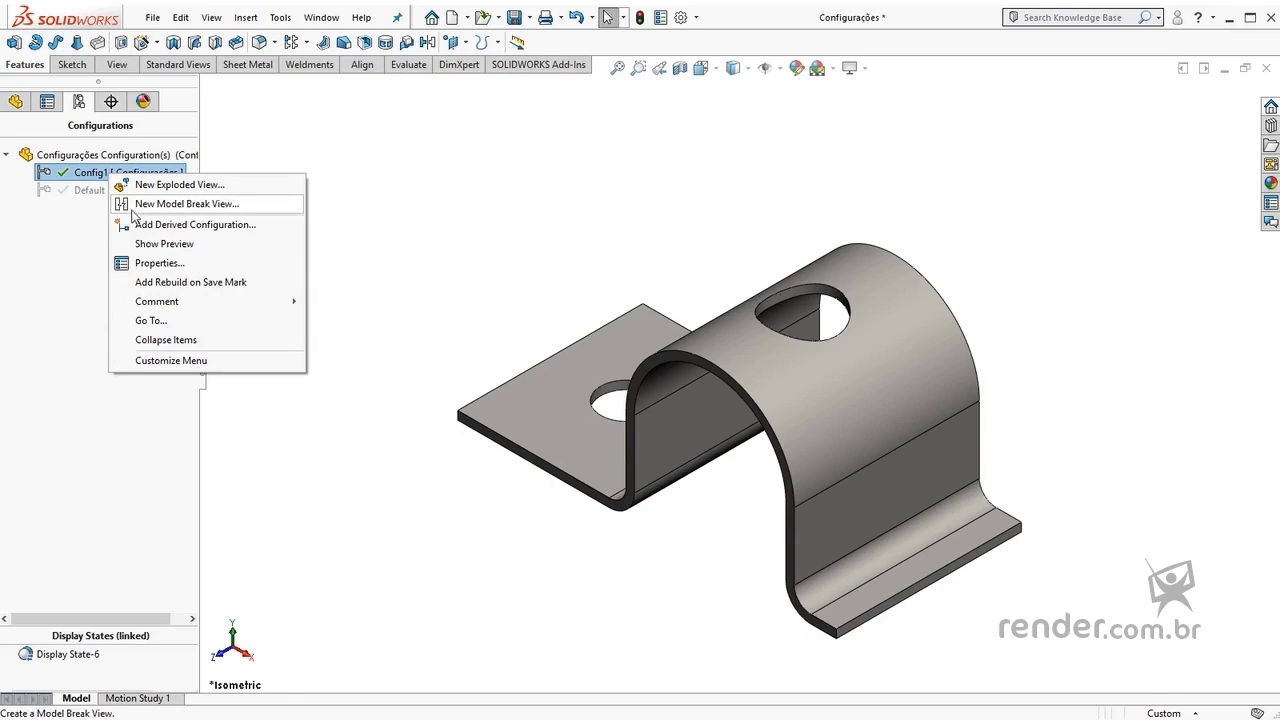
click(198, 225)
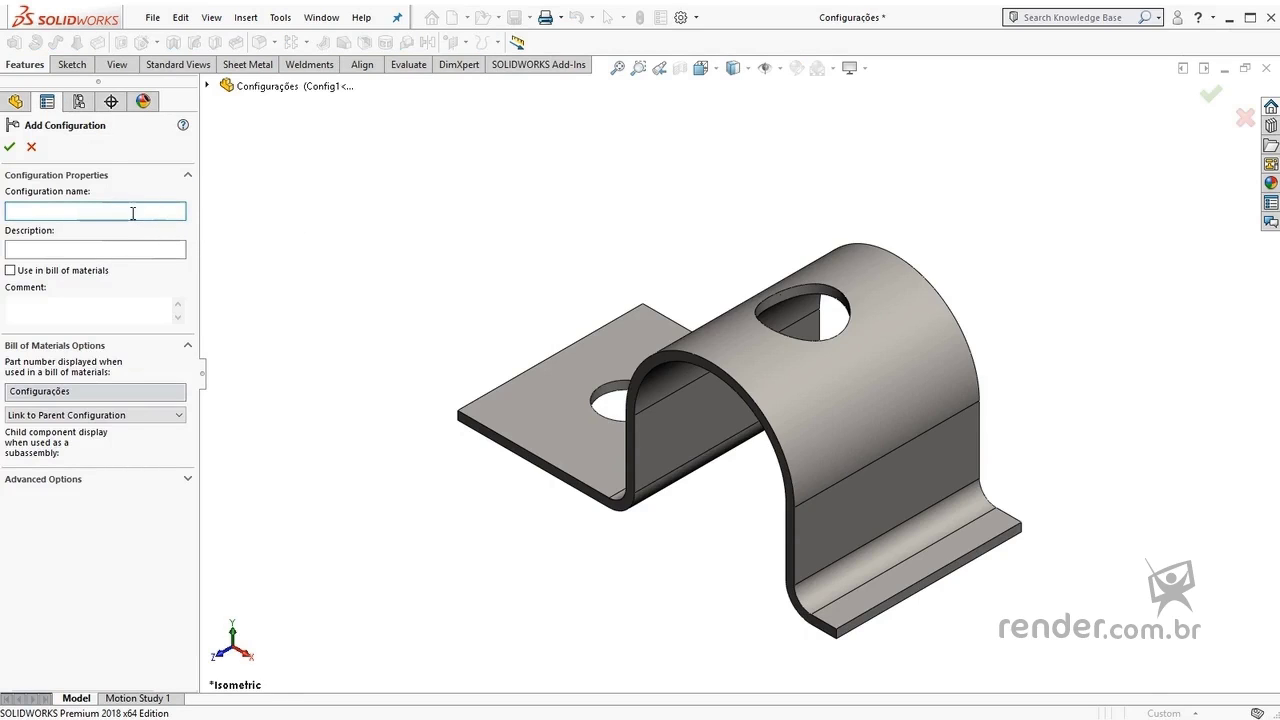
text(Config1_1)
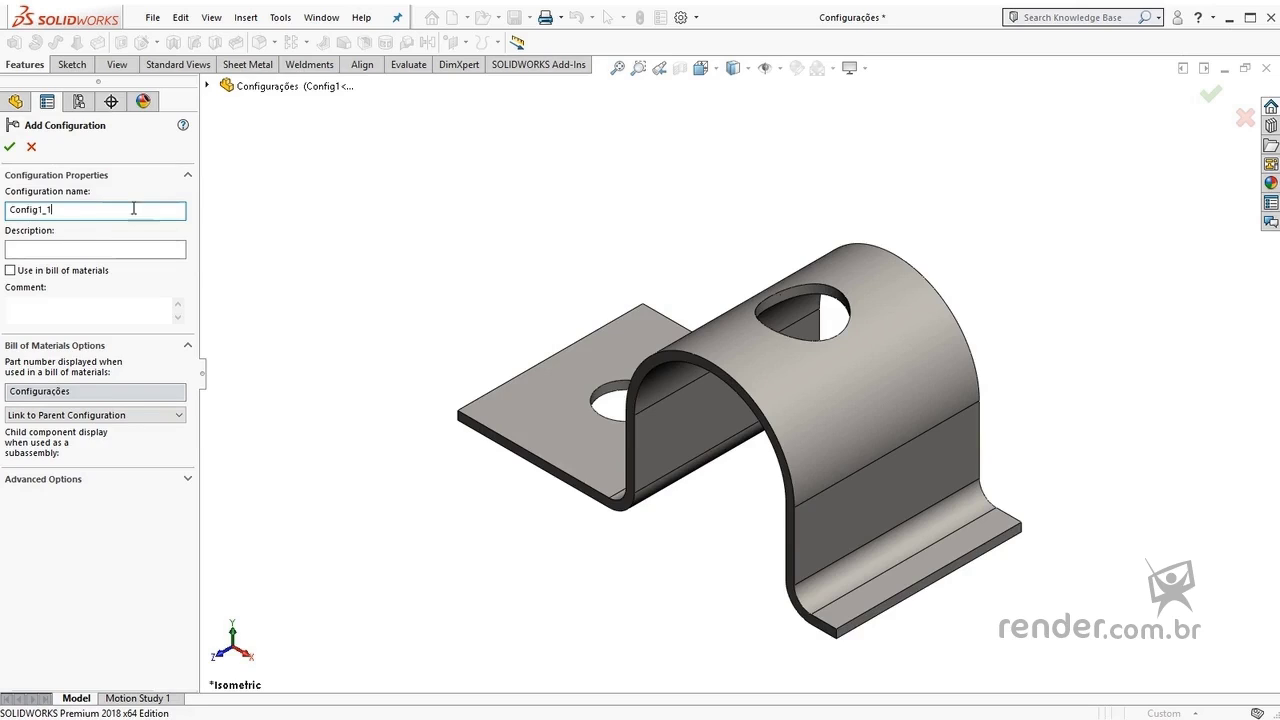
click(9, 147)
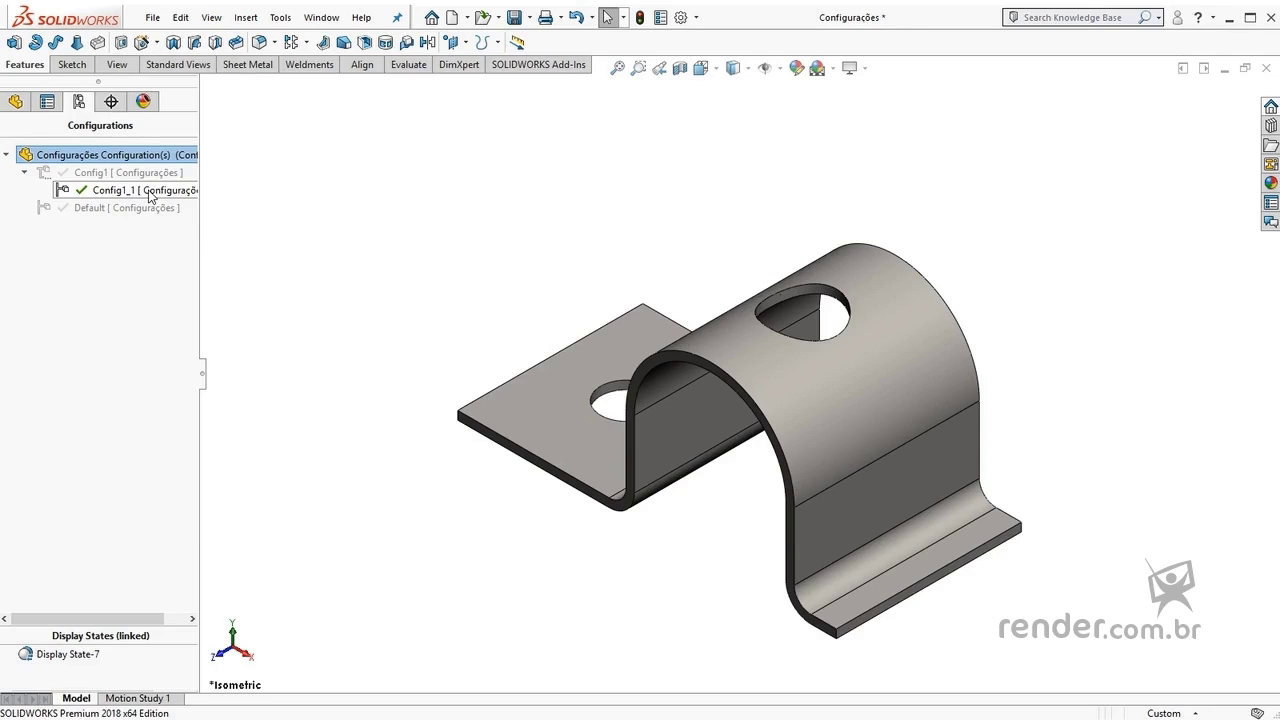
Activate Config1 and suppress the Extrude2 hole in the curved top of the bracket.
double_click(80, 176)
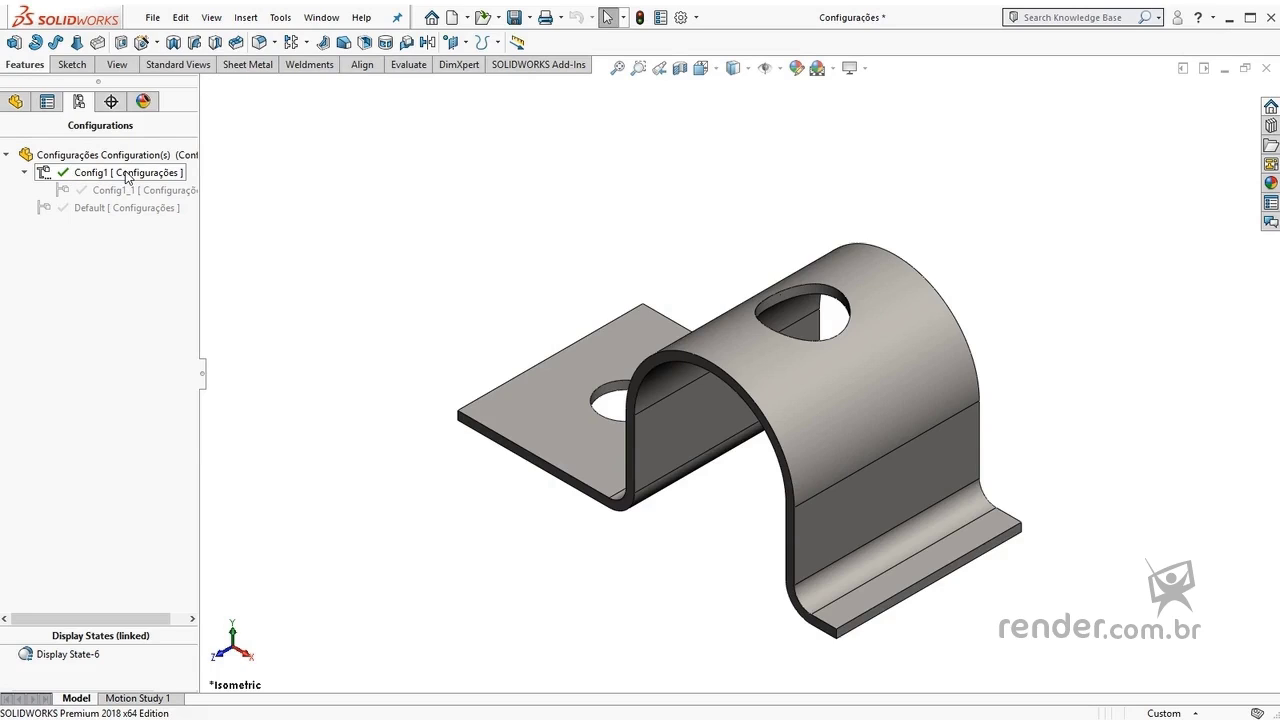
click(15, 102)
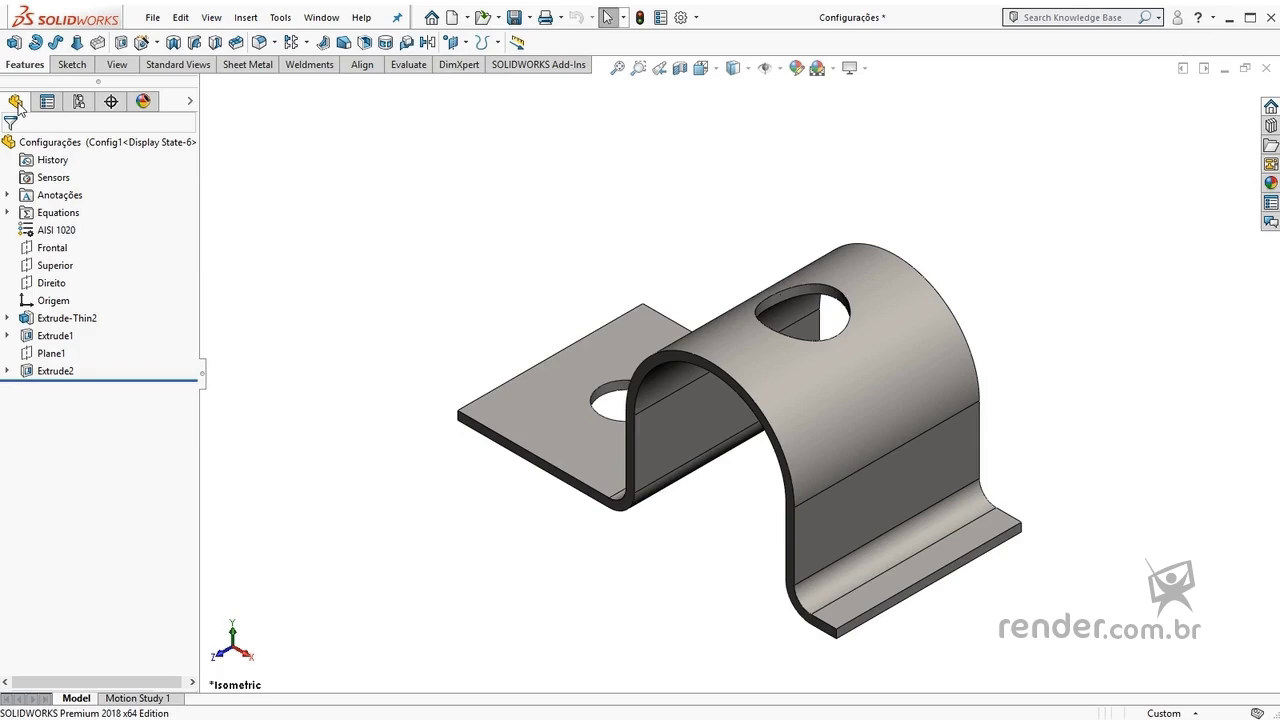
click(62, 374)
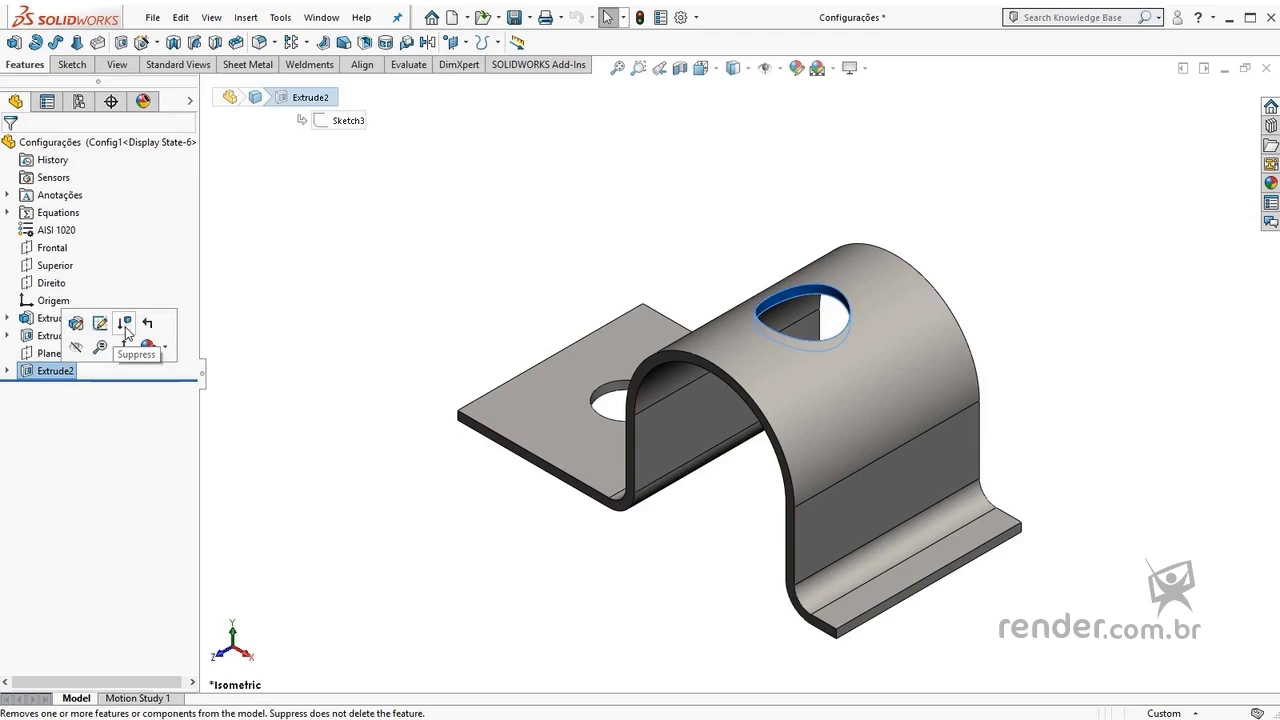
click(126, 324)
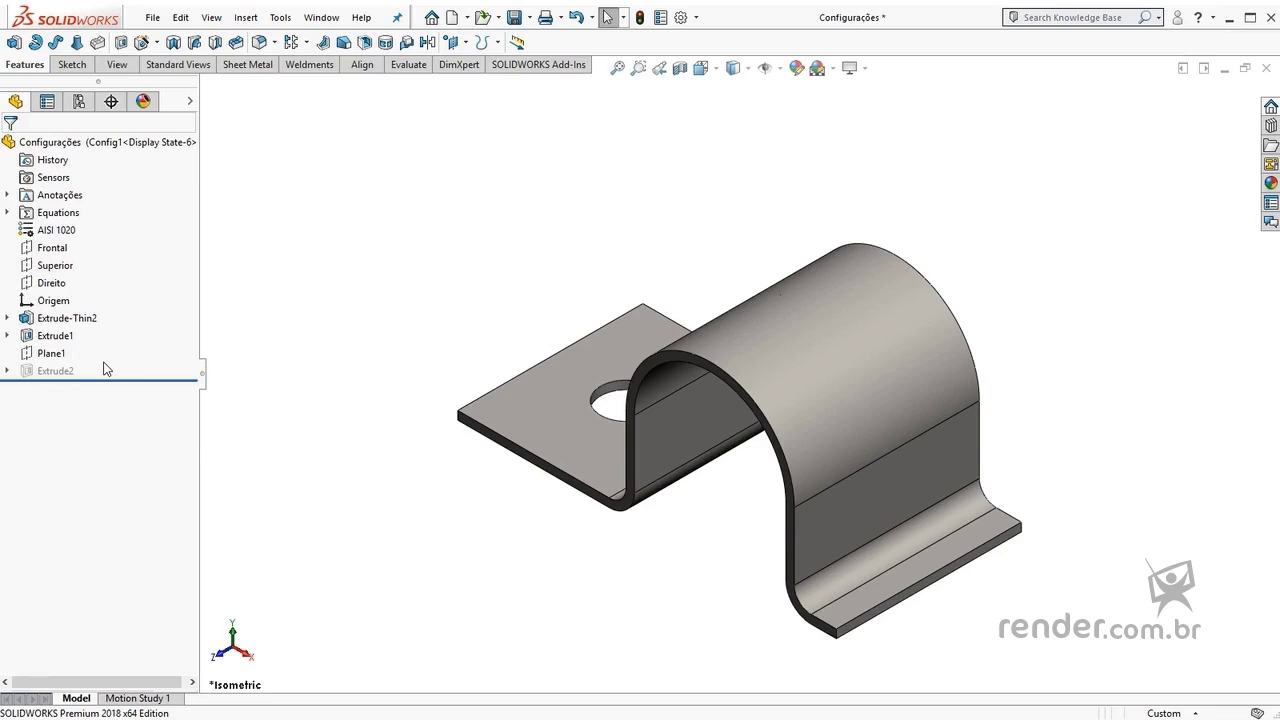
Activate Config1_1 and then Default to compare the hole in the curved top between the two configurations.
click(79, 101)
click(105, 192)
double_click(105, 192)
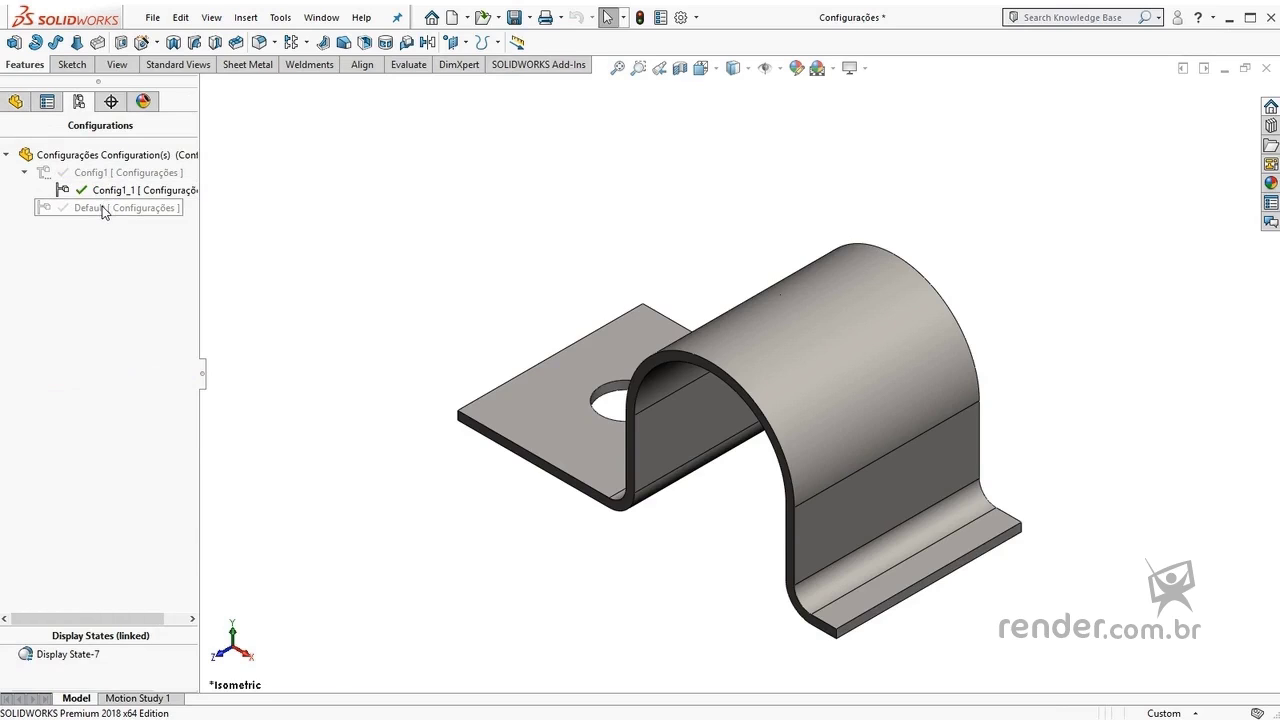
double_click(102, 207)
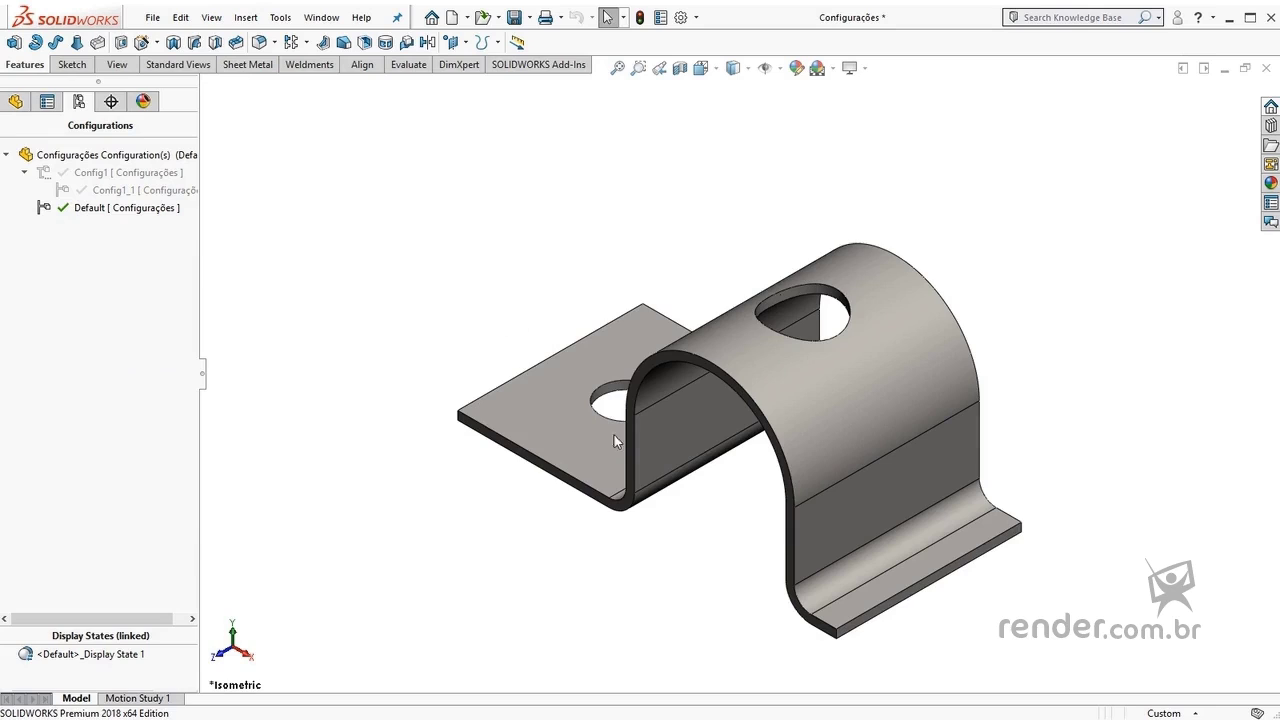
Activate Config1_1 and change the whole part's appearance color to green, RGB 0, 192, 0.
double_click(157, 194)
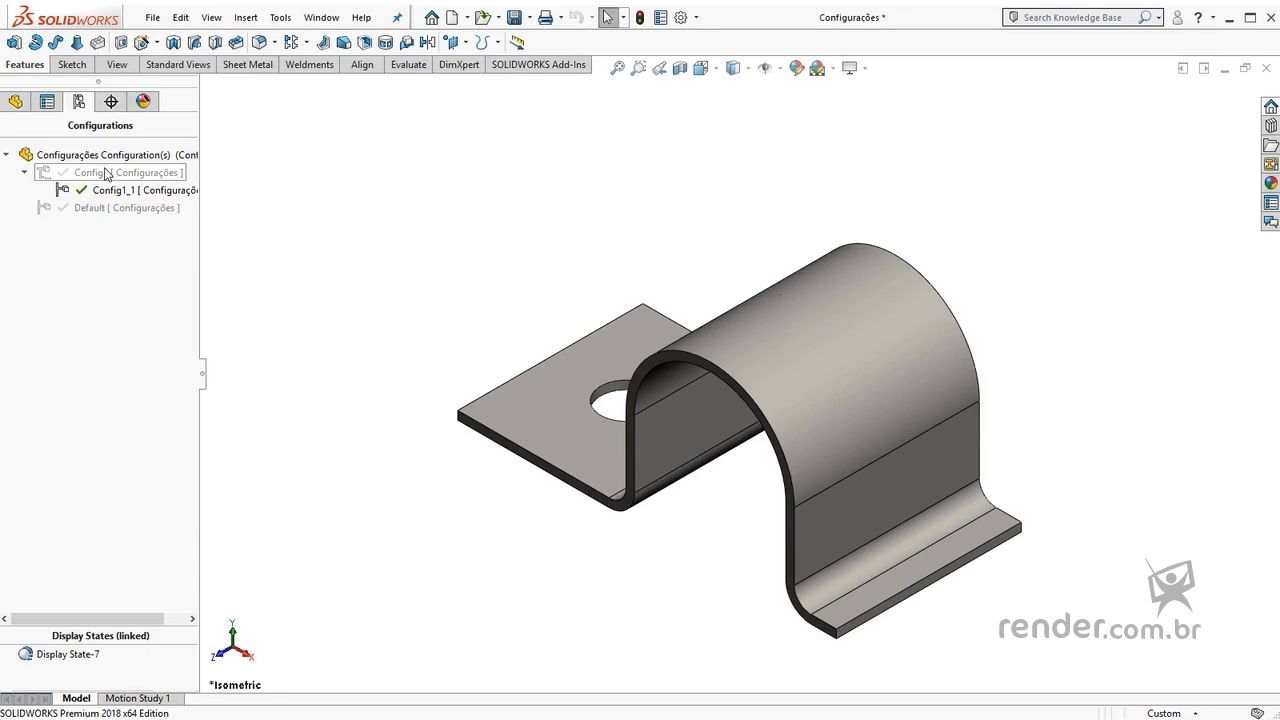
click(15, 101)
click(155, 146)
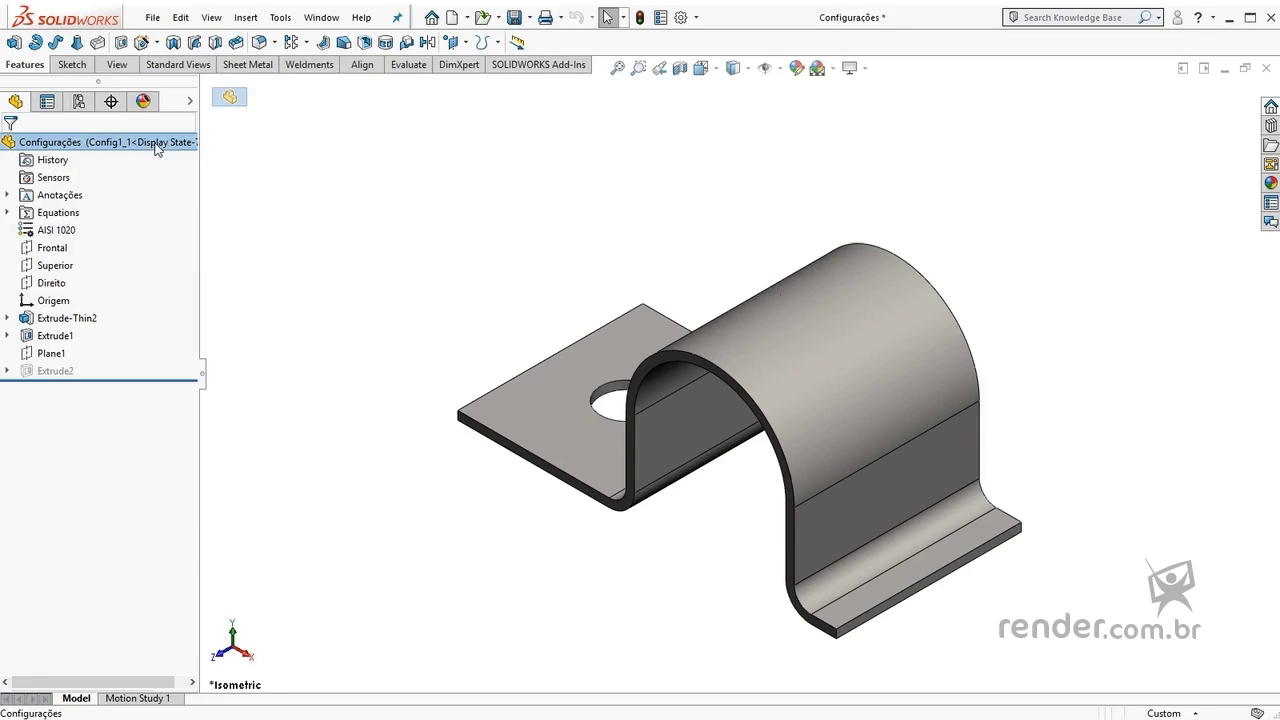
click(190, 101)
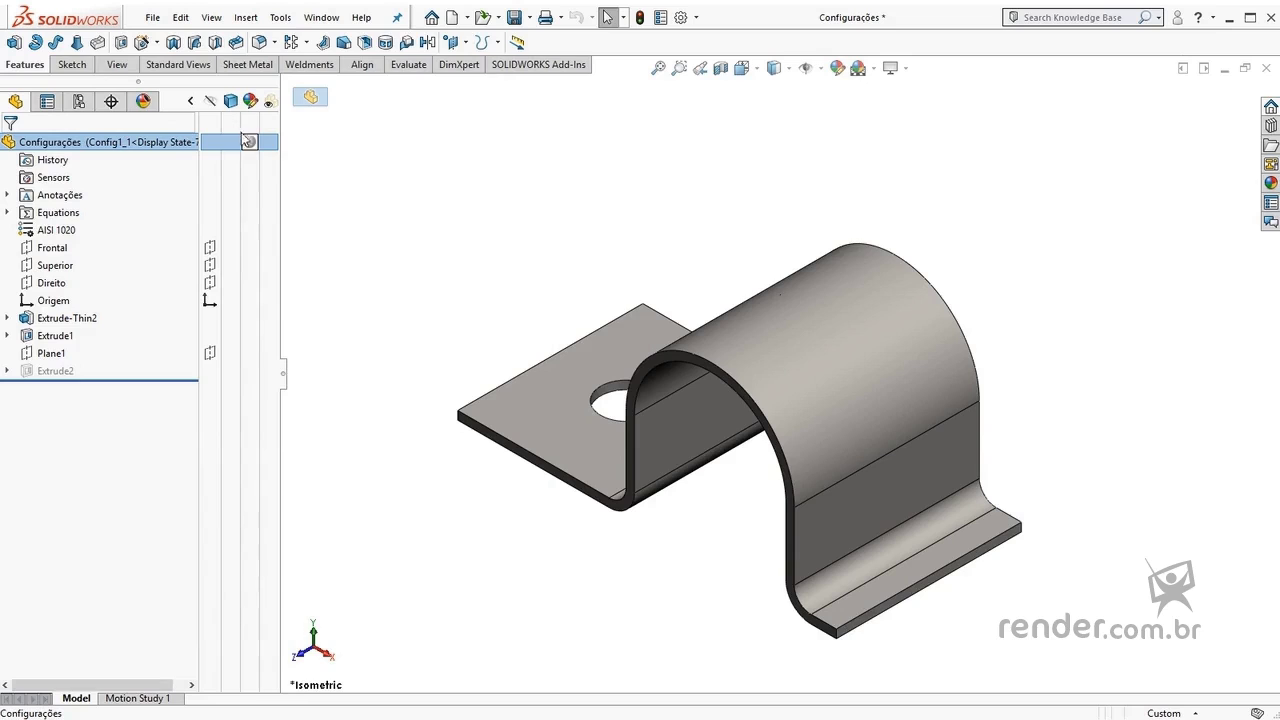
click(250, 145)
click(275, 149)
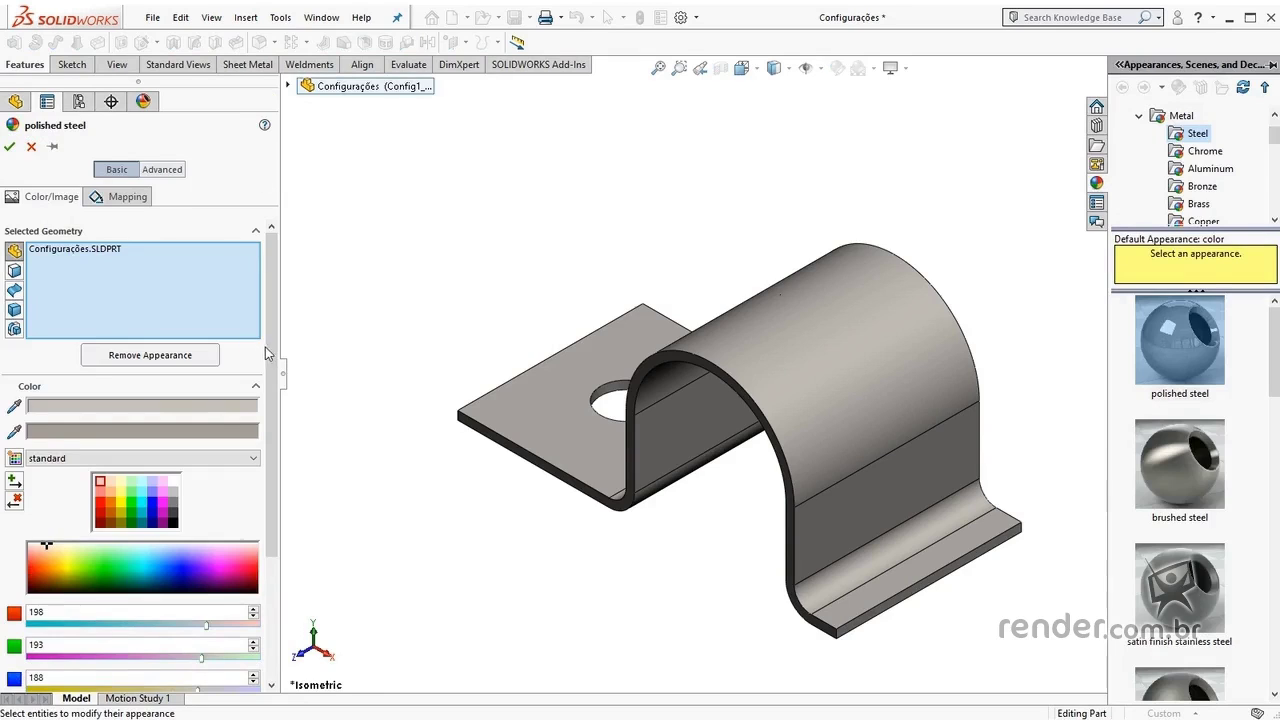
drag(273, 358, 310, 525)
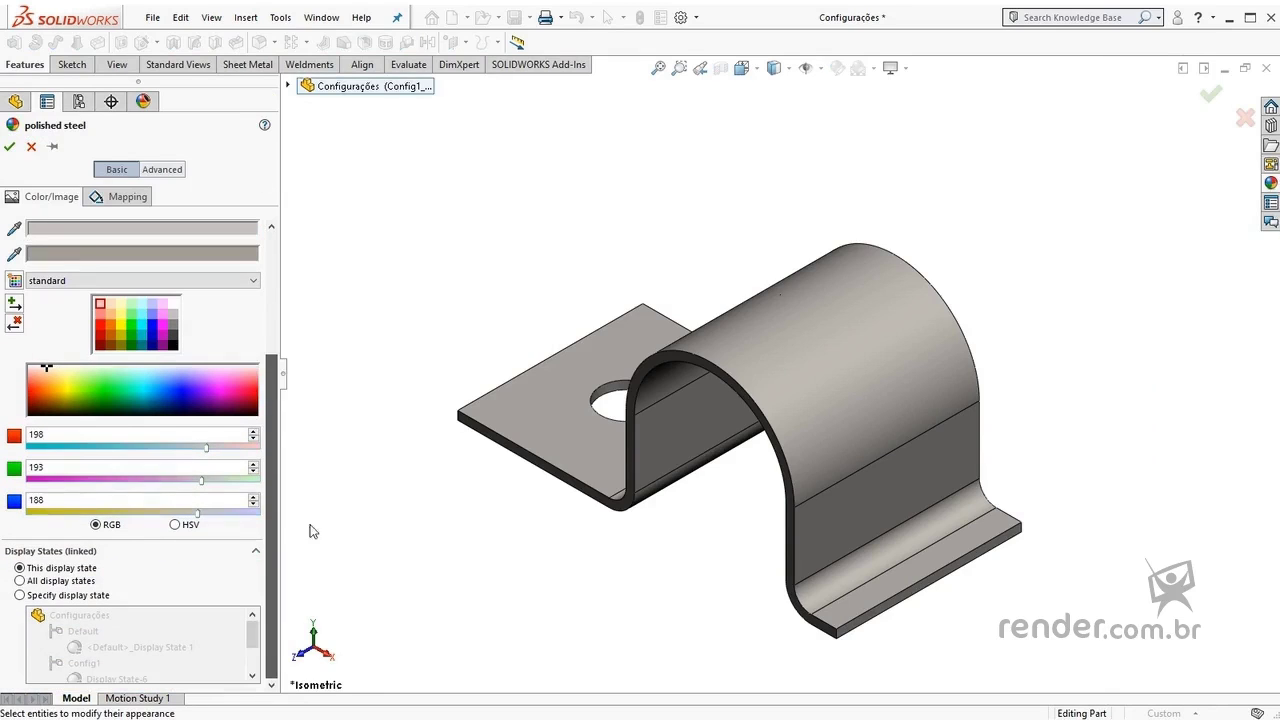
click(131, 335)
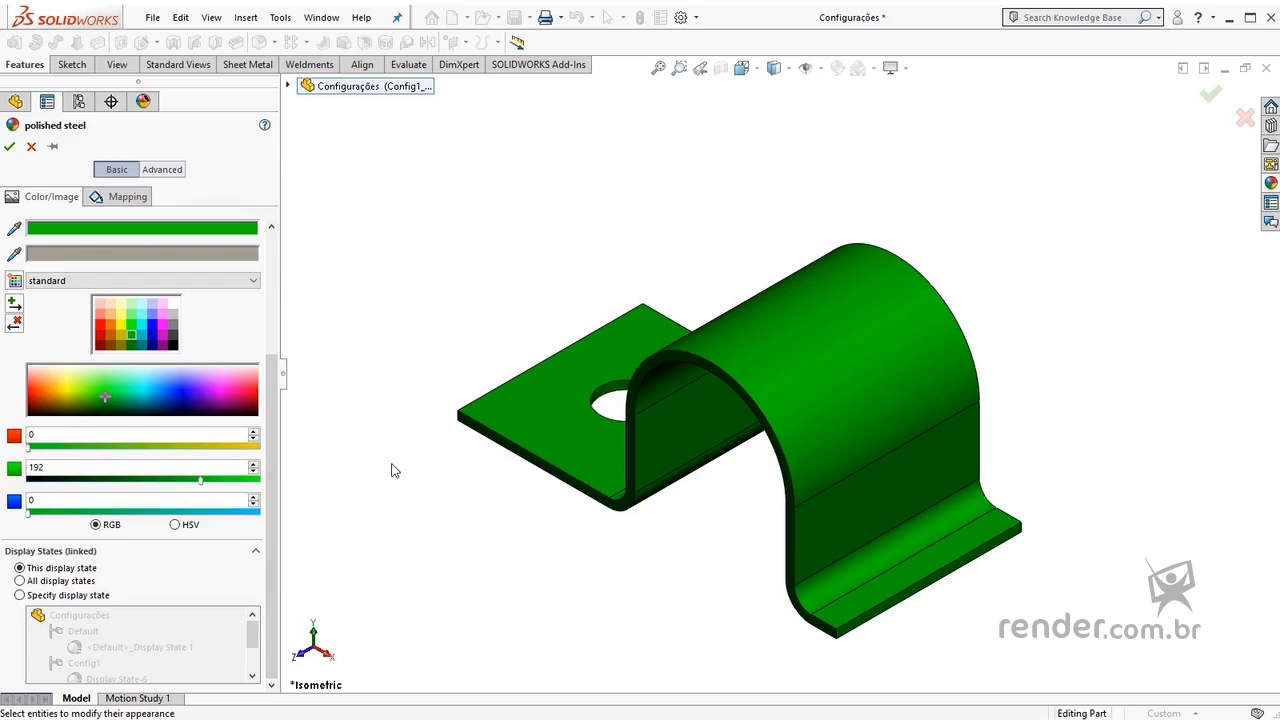
click(9, 146)
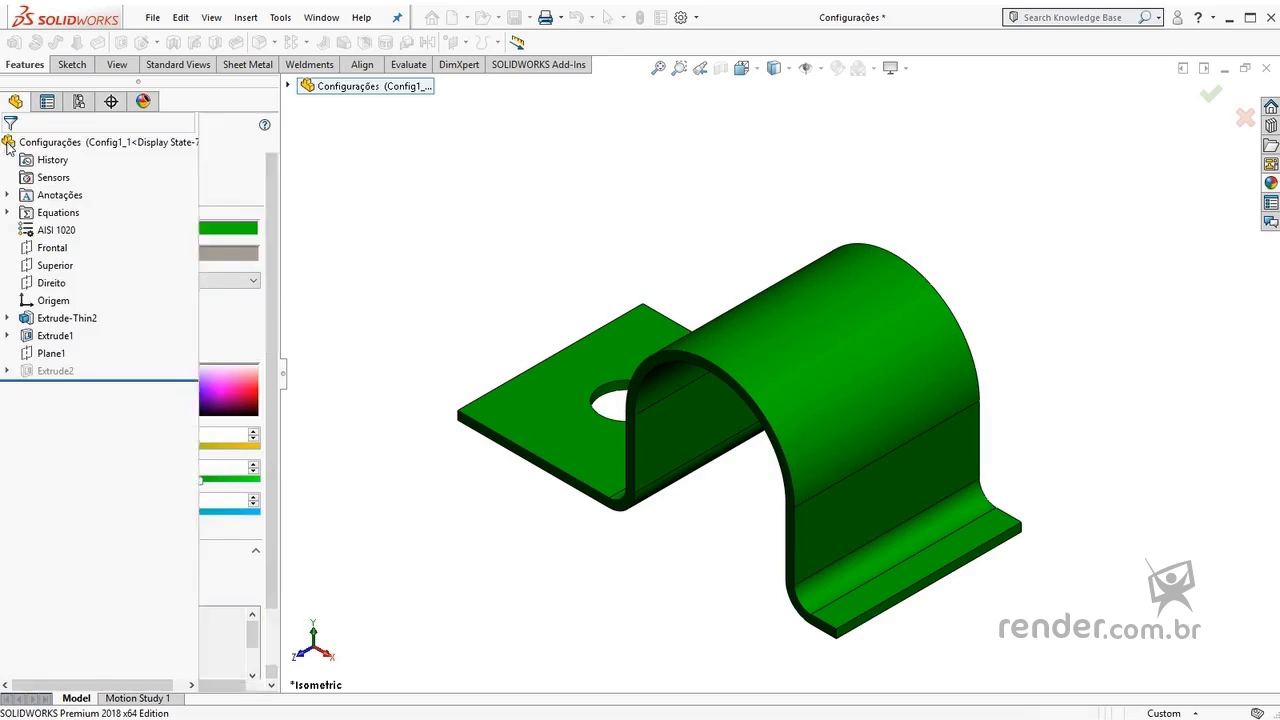
Compare the part's color and top hole across Config1, Default and Config1_1, ending with Config1 active.
click(79, 102)
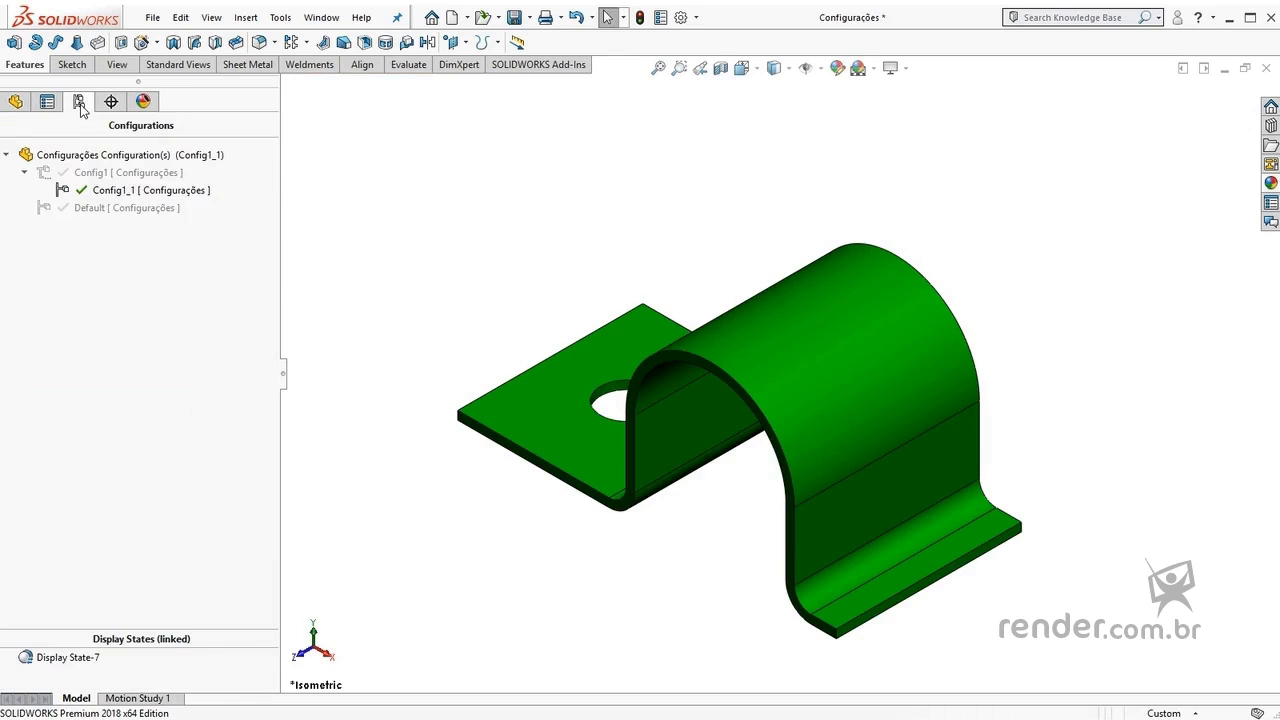
double_click(105, 174)
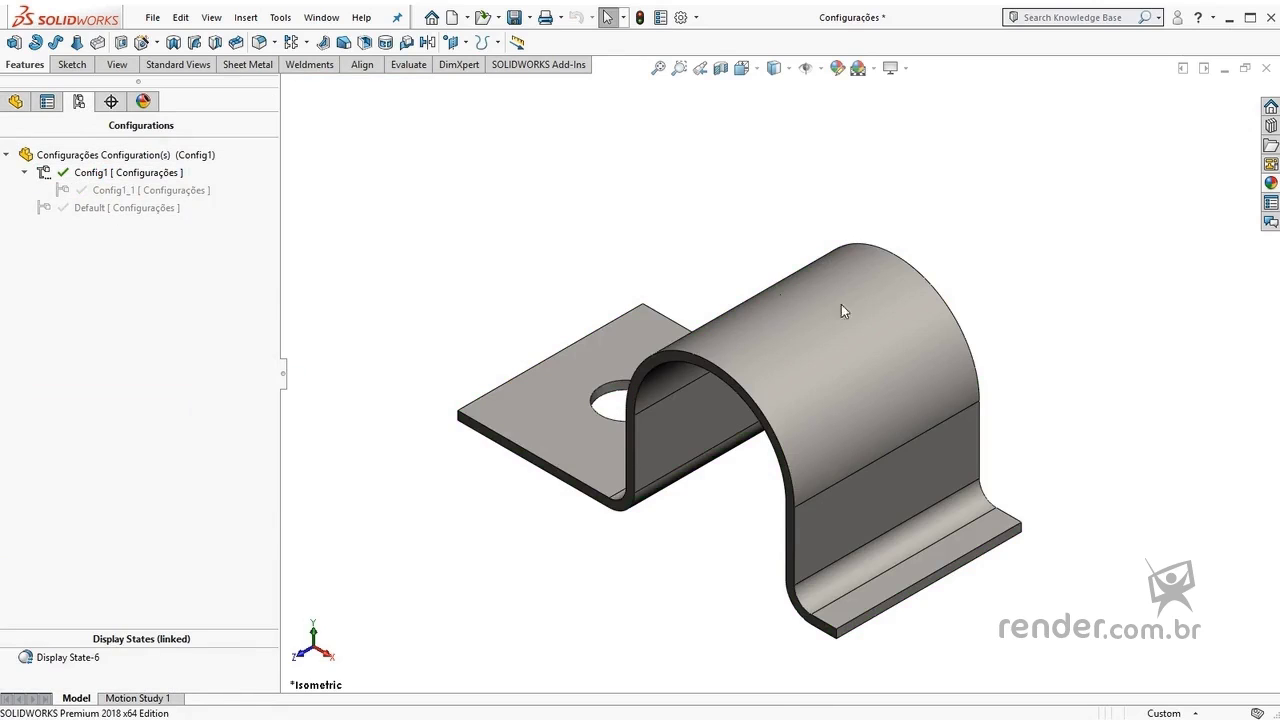
double_click(145, 206)
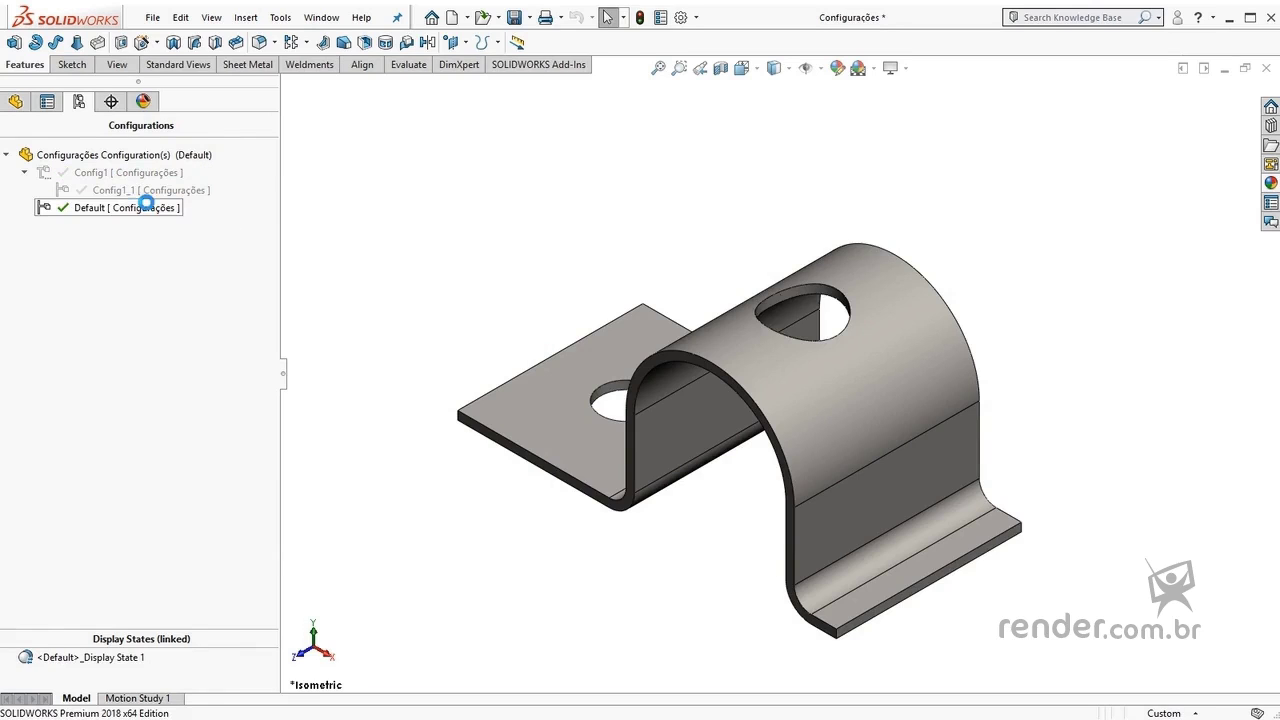
double_click(137, 190)
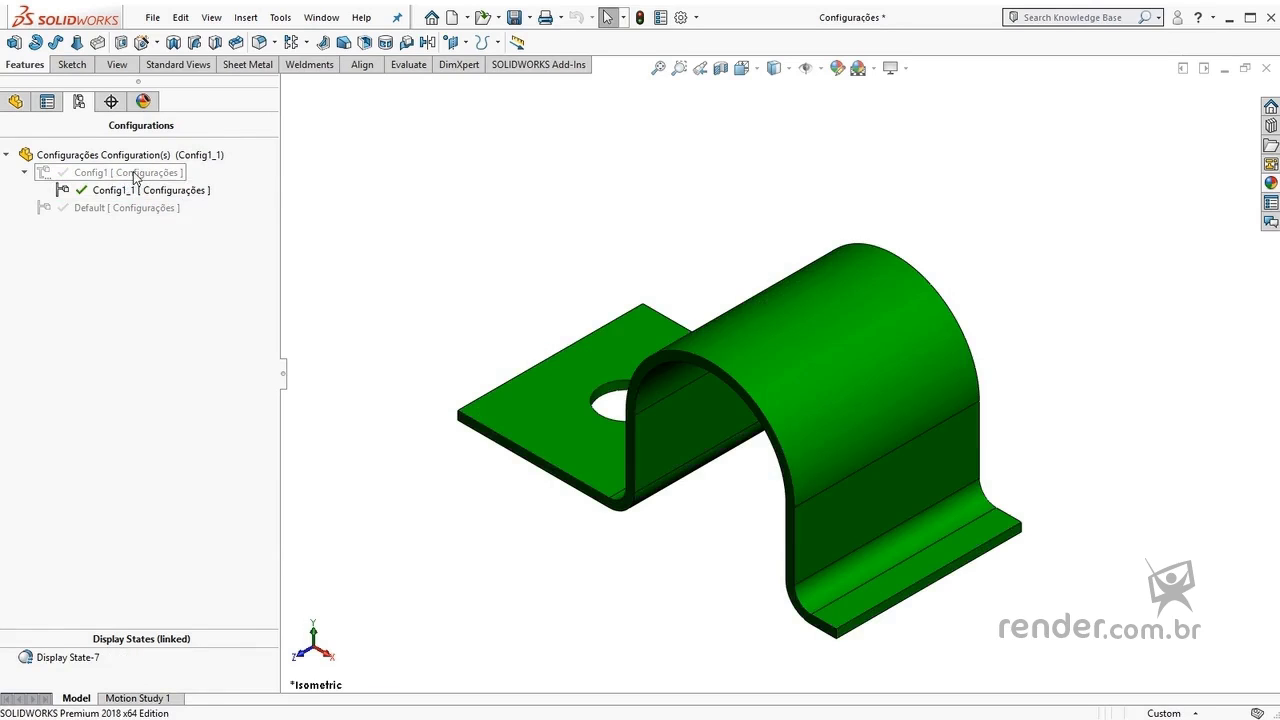
double_click(134, 174)
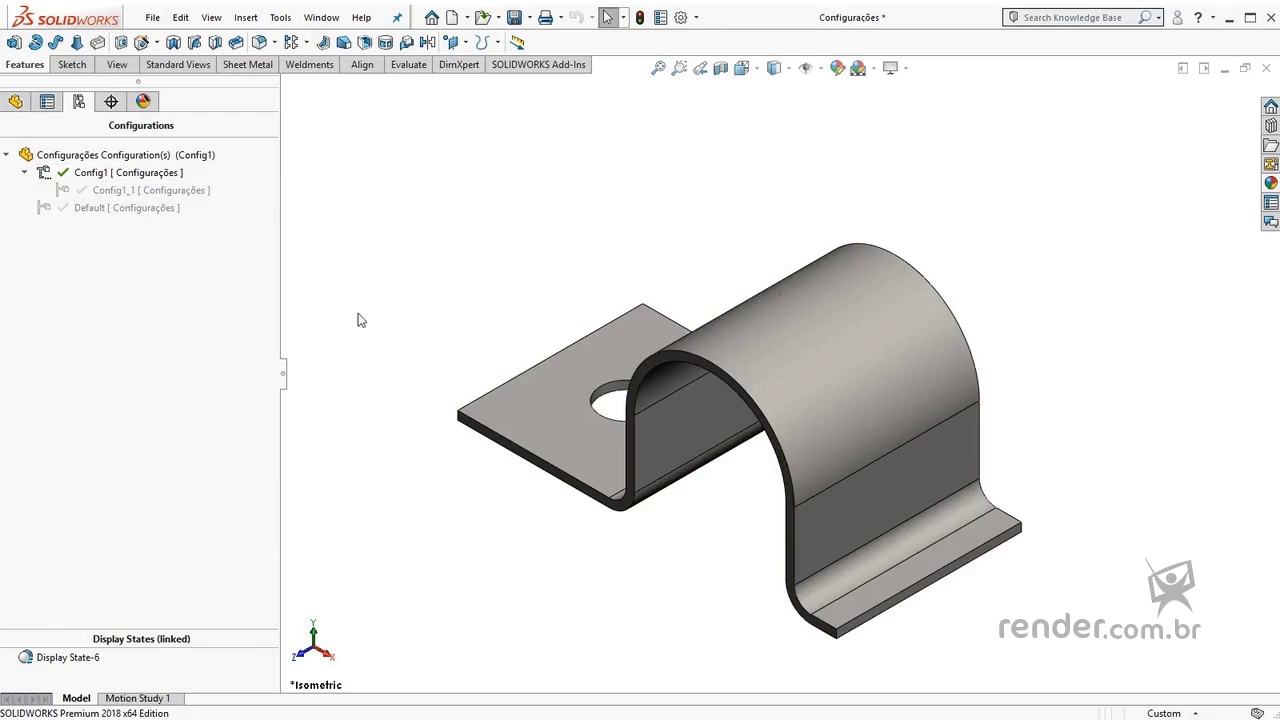